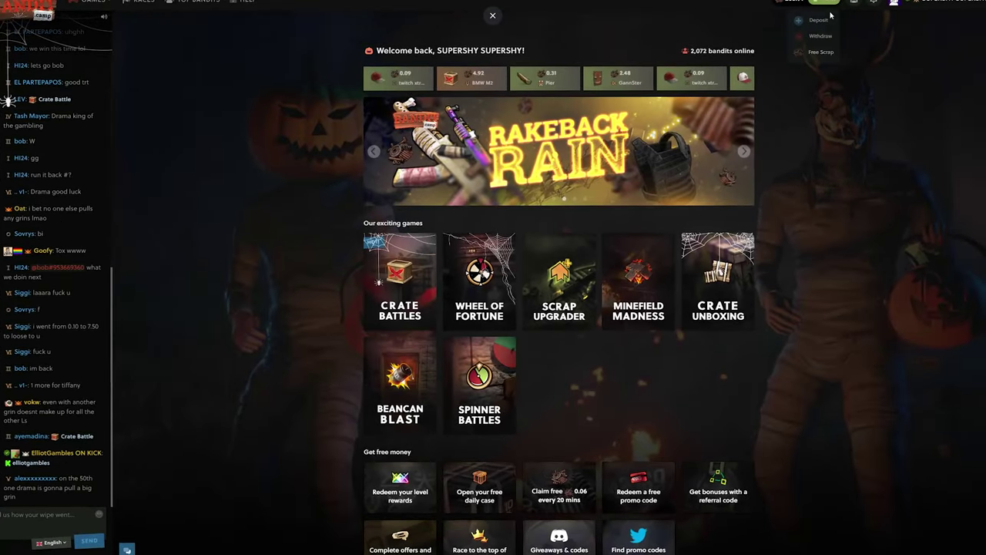
Step: Open the Free Scrap options and the affiliate code redemption dialog
click(823, 50)
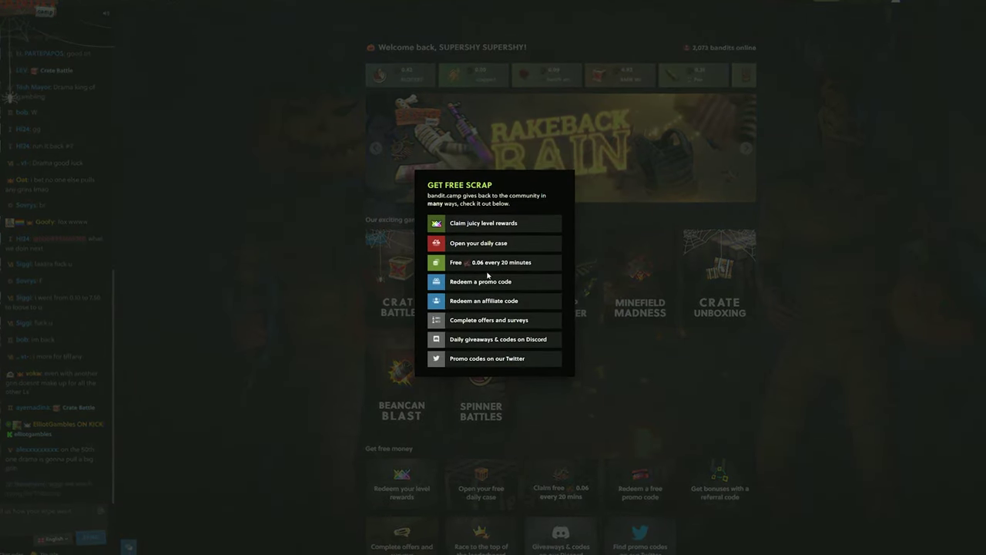
click(489, 283)
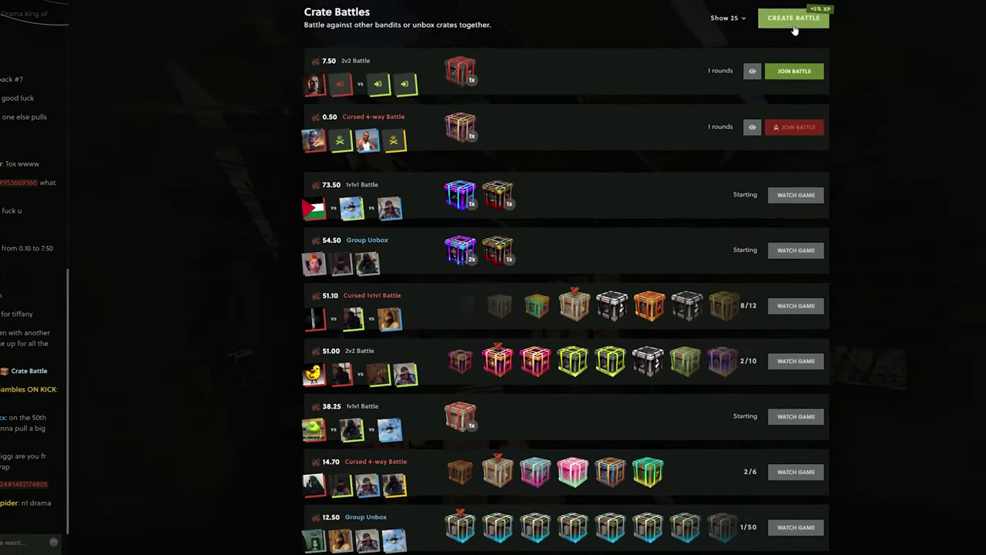
Step: Start a new battle and pick the 10% Alien Red, Autumn, 1% Punishment and a fourth crate
click(798, 14)
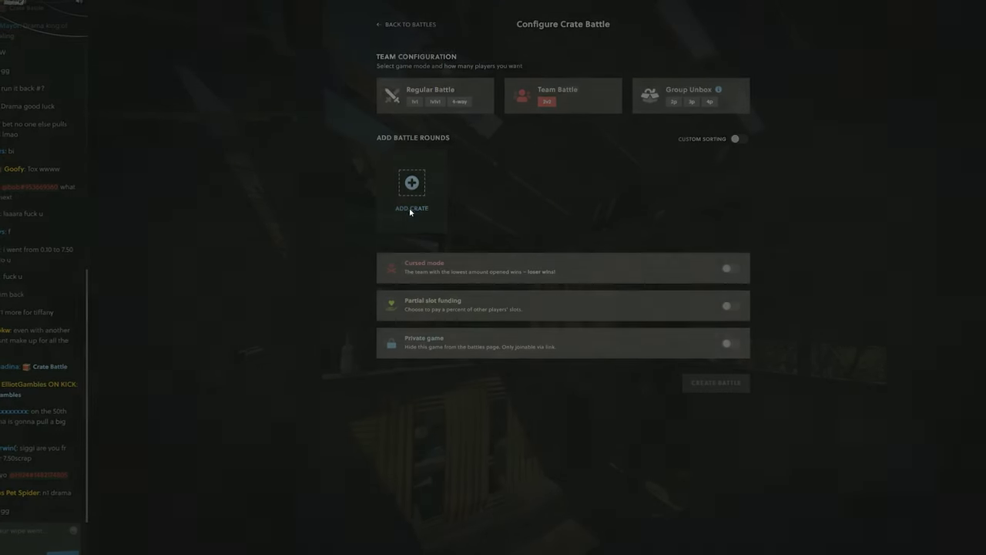
click(411, 212)
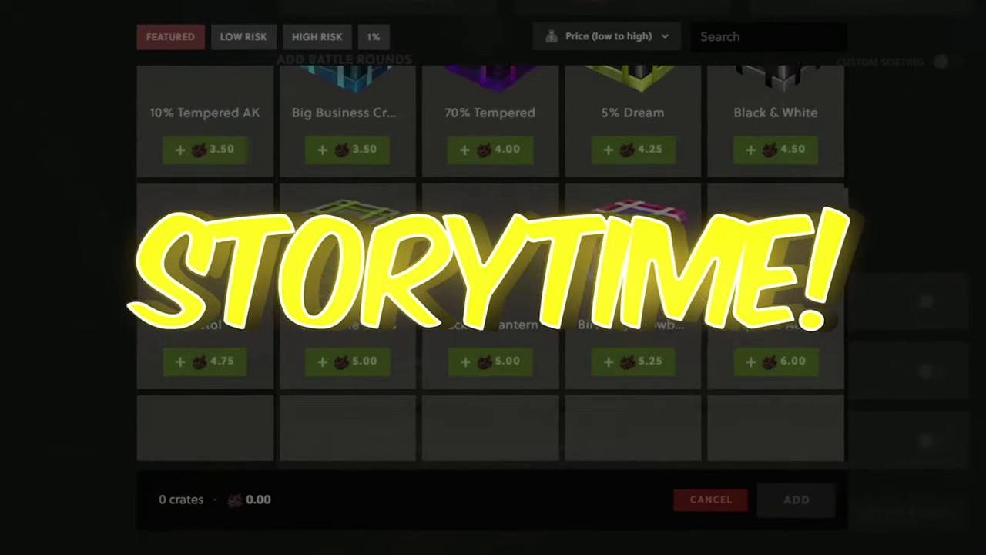
scroll(375, 215, down, 10)
scroll(393, 220, down, 2)
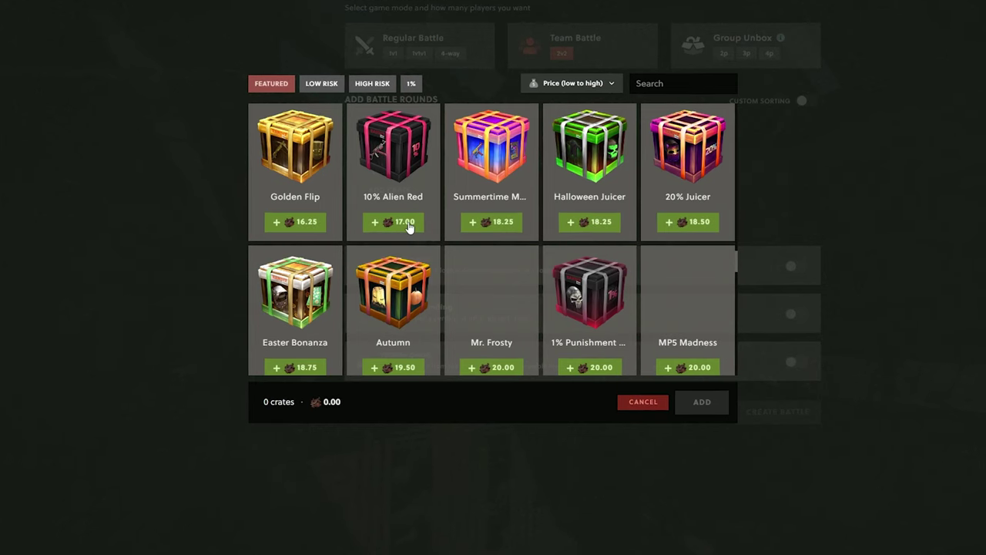
click(393, 220)
scroll(400, 216, down, 2)
click(417, 212)
click(576, 211)
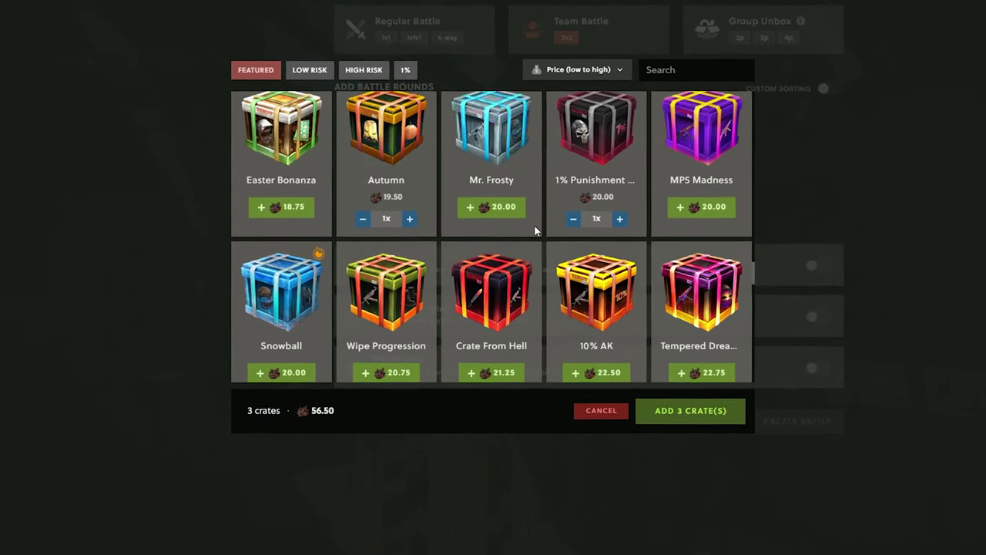
scroll(535, 227, down, 2)
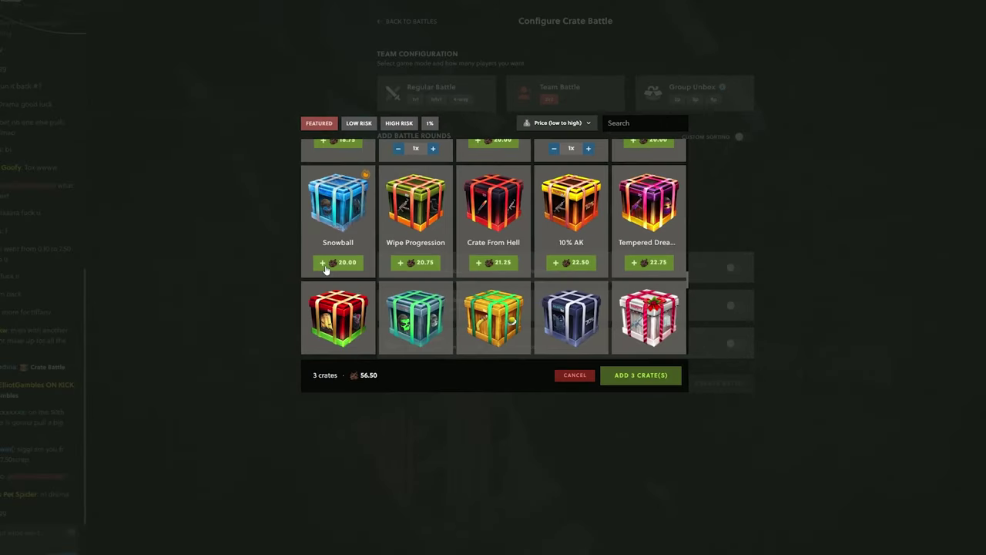
click(323, 263)
scroll(331, 278, down, 2)
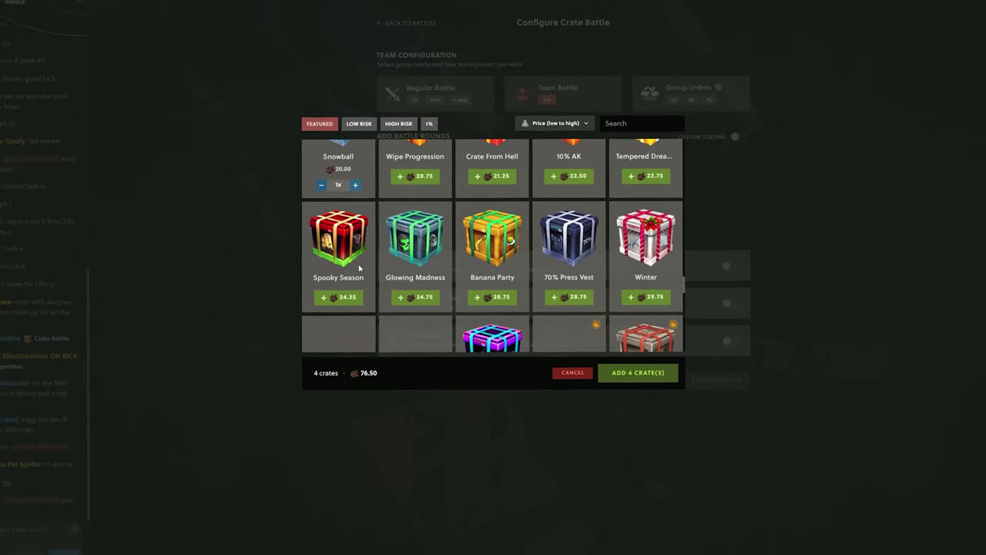
Step: Add the chosen crates as rounds and create the 80.75 2v2 battle
click(345, 296)
click(325, 184)
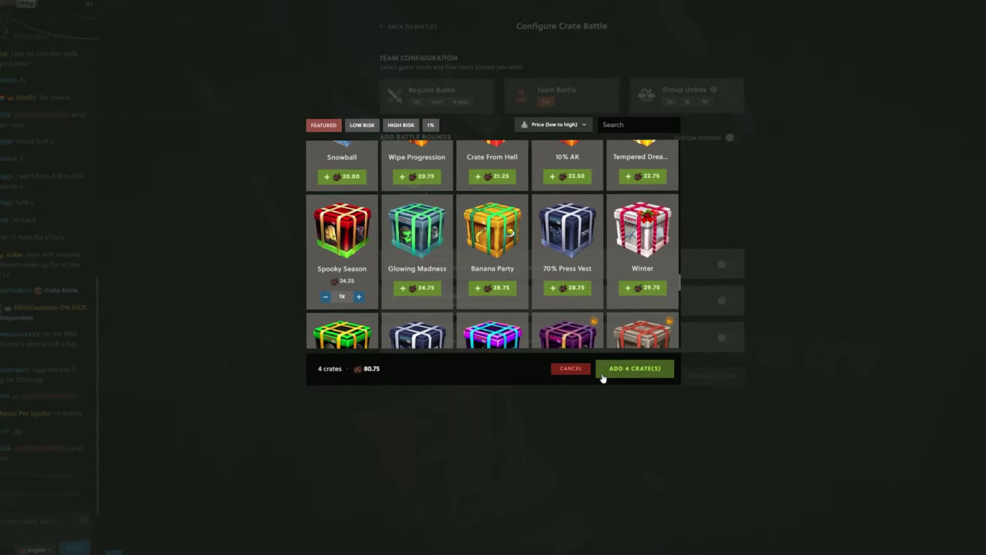
click(638, 369)
click(699, 406)
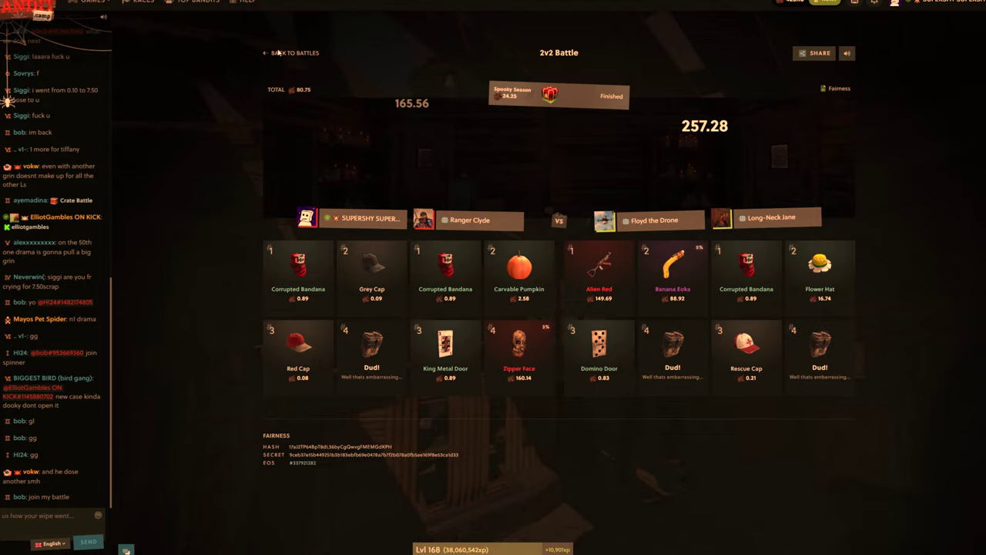
Step: Return to the battles list and start a 2v2 battle with the Haunted Crate added
click(283, 57)
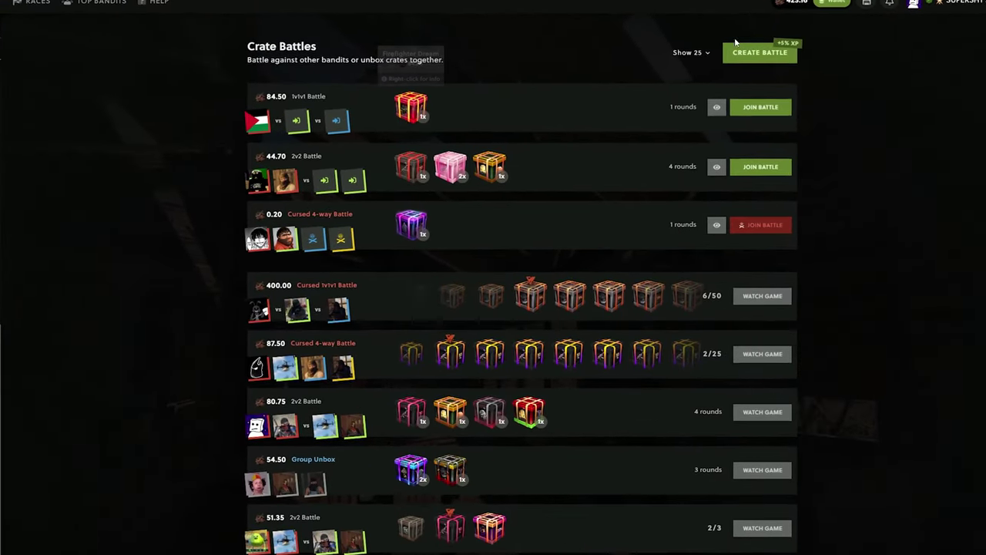
click(754, 51)
click(501, 127)
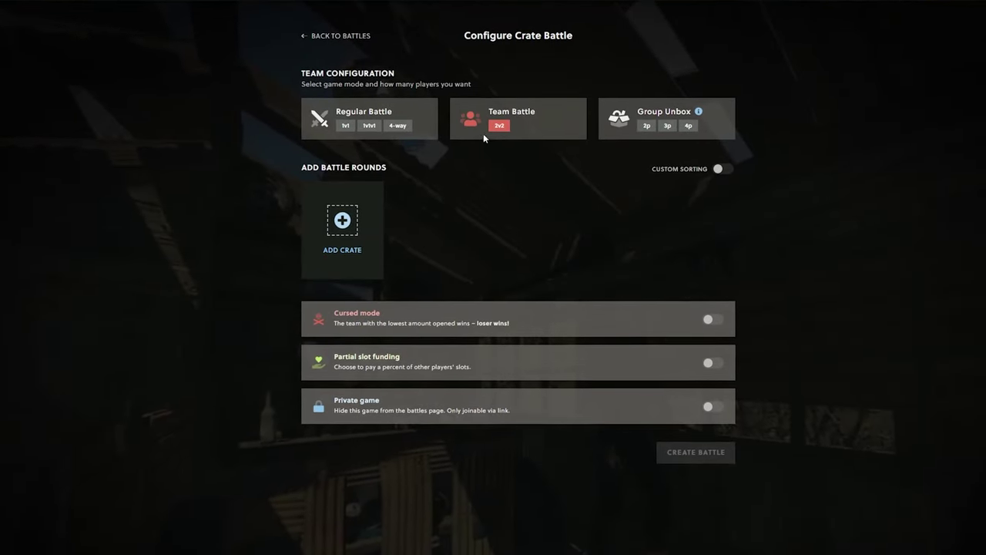
click(347, 220)
scroll(343, 253, down, 3)
scroll(342, 253, down, 15)
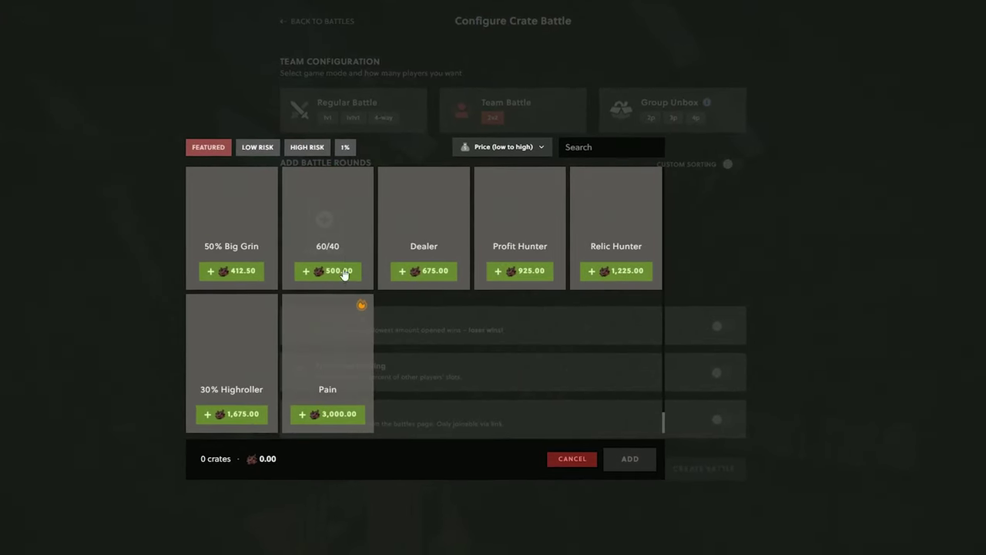
scroll(385, 231, up, 5)
scroll(401, 223, up, 3)
click(413, 219)
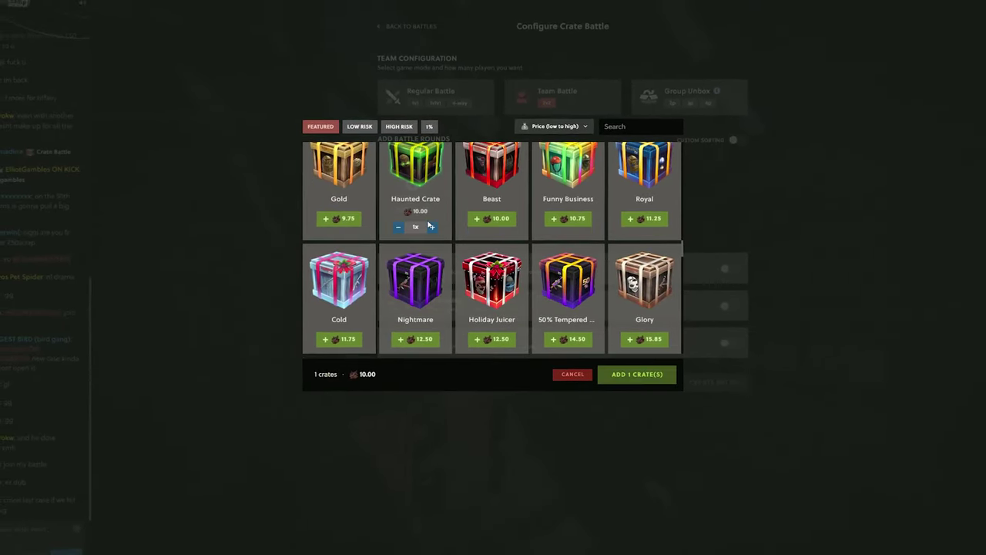
click(431, 226)
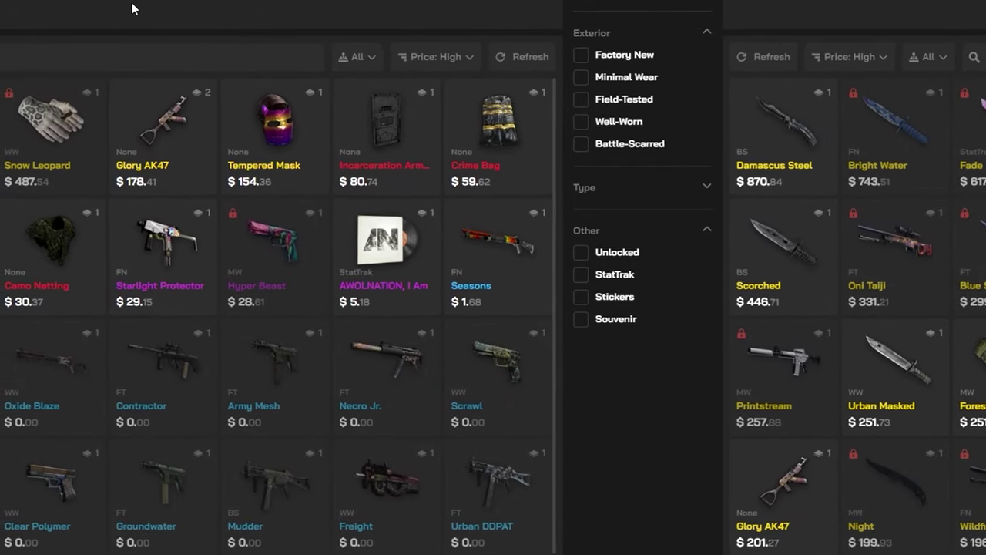
Step: Offer the Glory AK47 and pick the Tempered Mask to receive
click(154, 189)
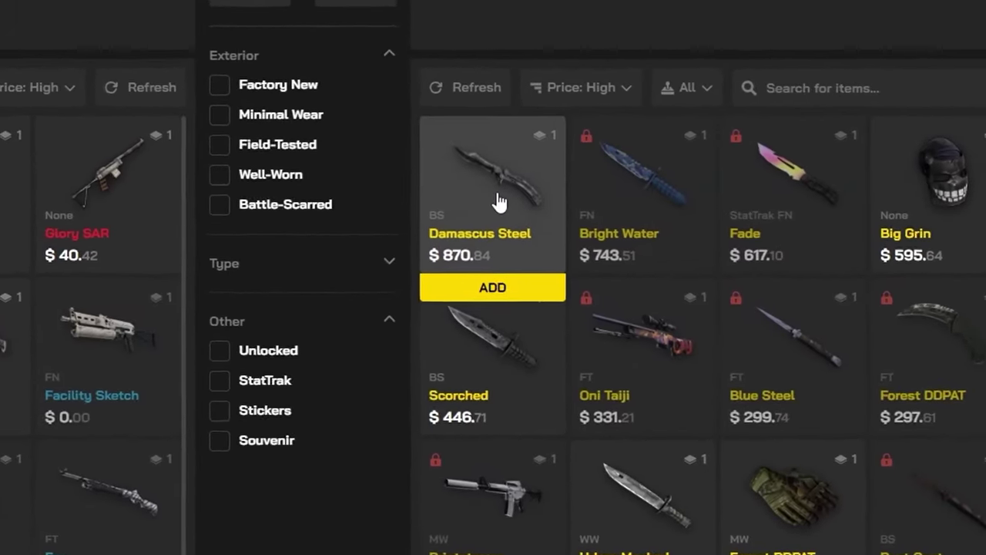
mouse_move(483, 293)
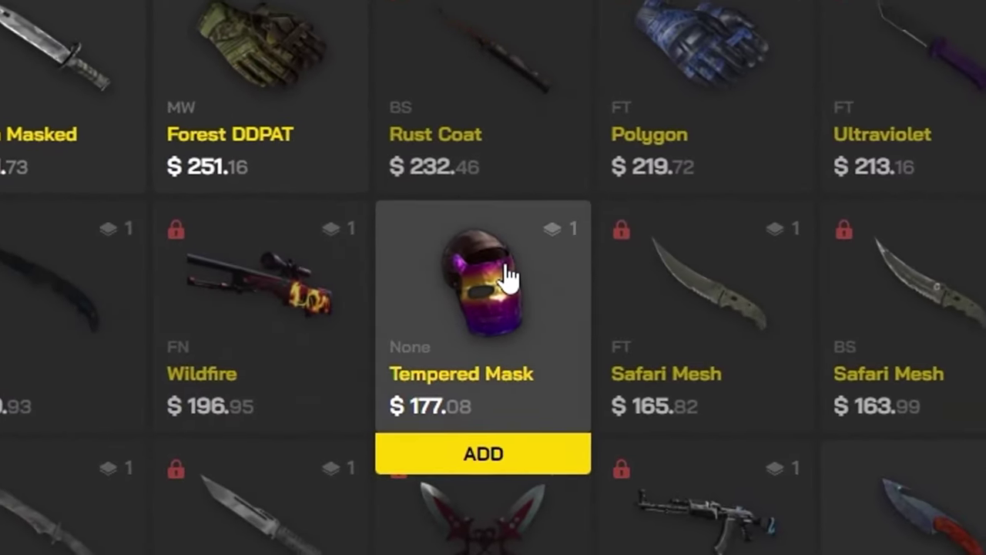
click(746, 304)
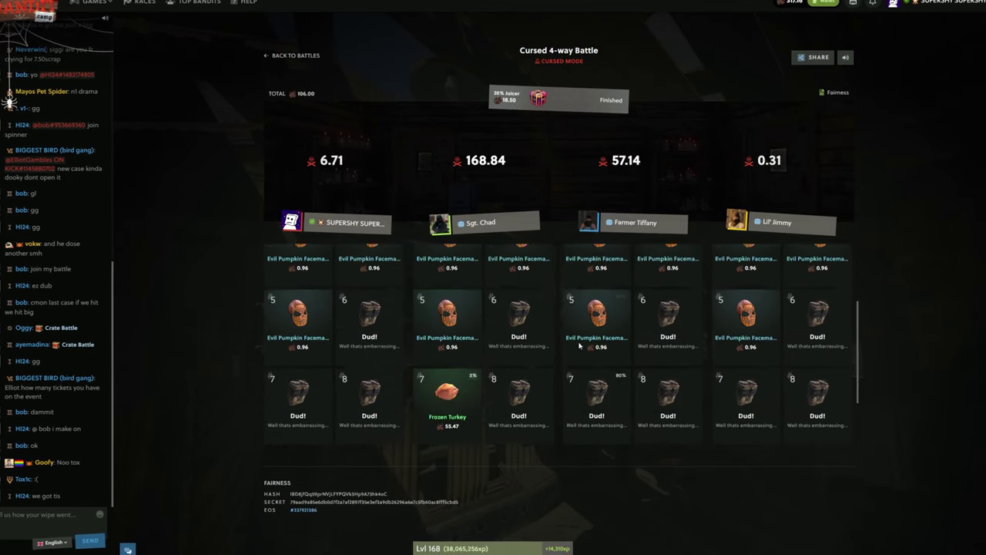
scroll(570, 337, down, 3)
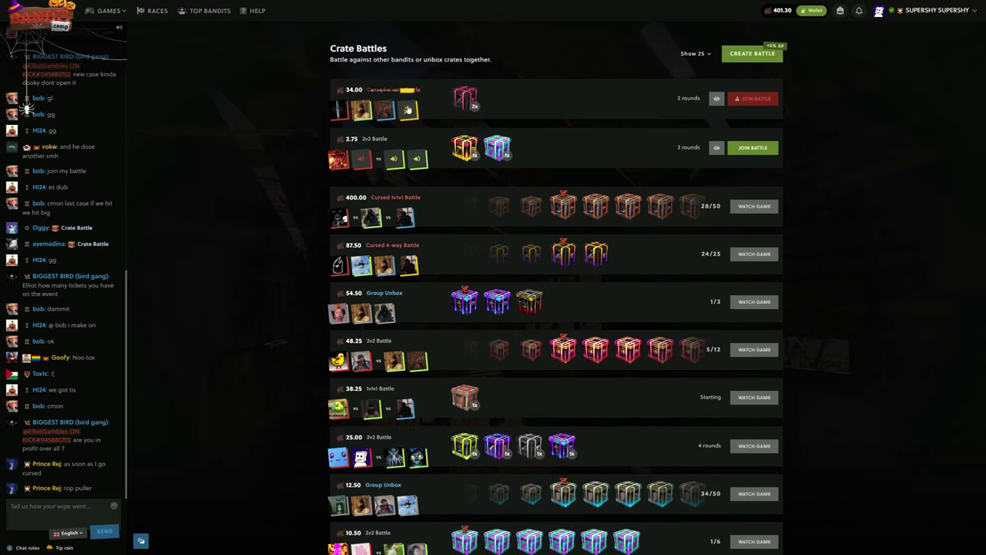
Step: Start a 4-way battle with the Golden Flip, Halloween Juicer and 20% Juicer crates as rounds
click(752, 53)
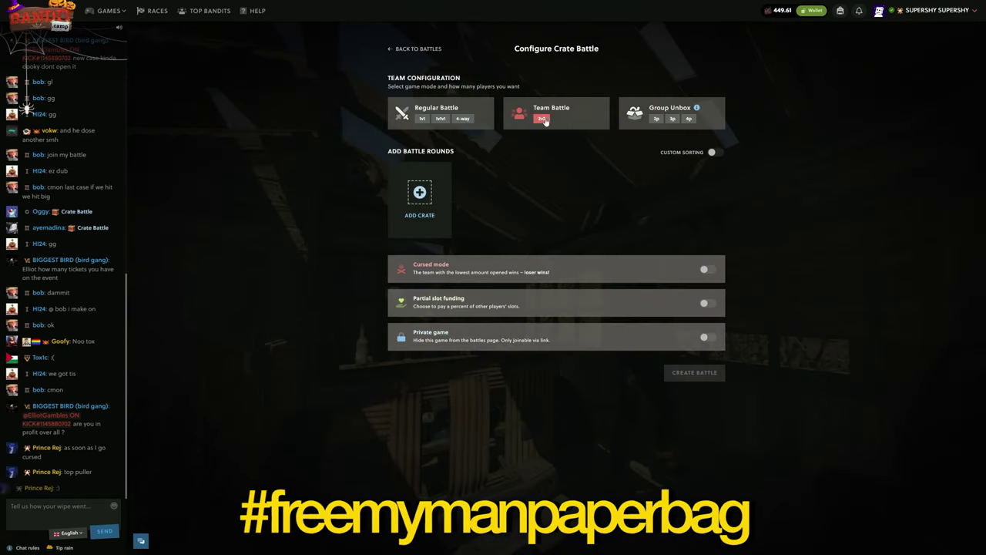
click(448, 199)
scroll(488, 206, down, 5)
scroll(488, 206, down, 5)
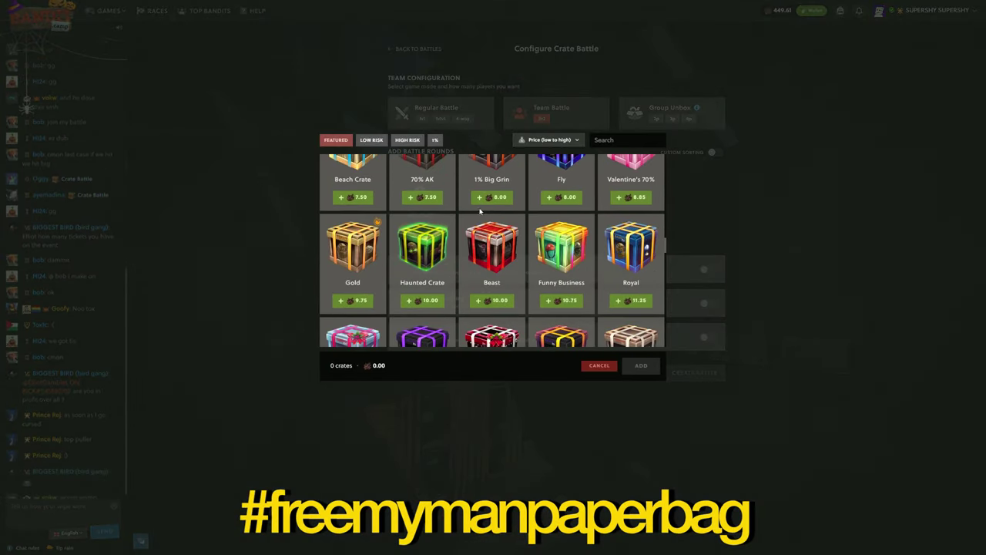
scroll(488, 206, down, 5)
scroll(488, 206, up, 2)
scroll(514, 223, down, 2)
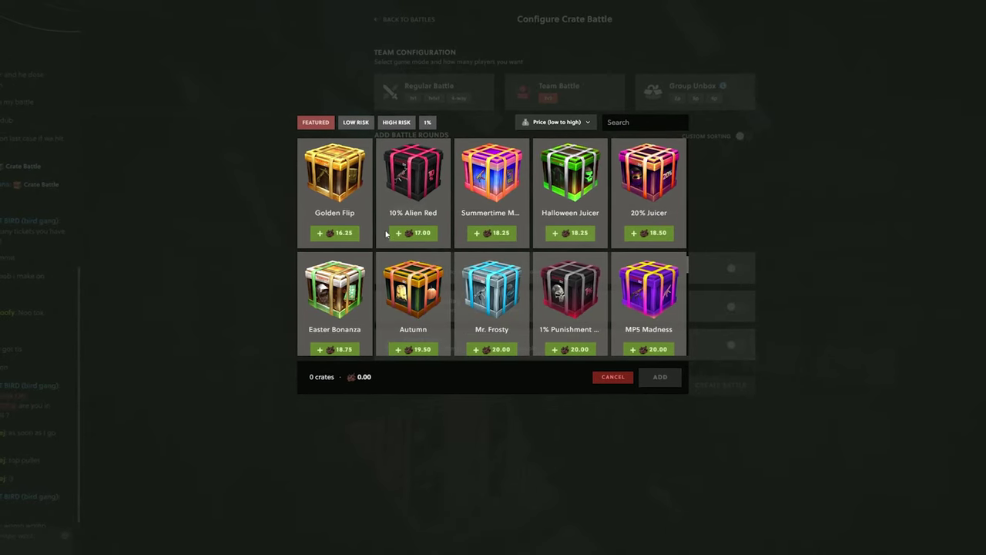
scroll(387, 233, up, 2)
scroll(387, 233, down, 2)
click(335, 233)
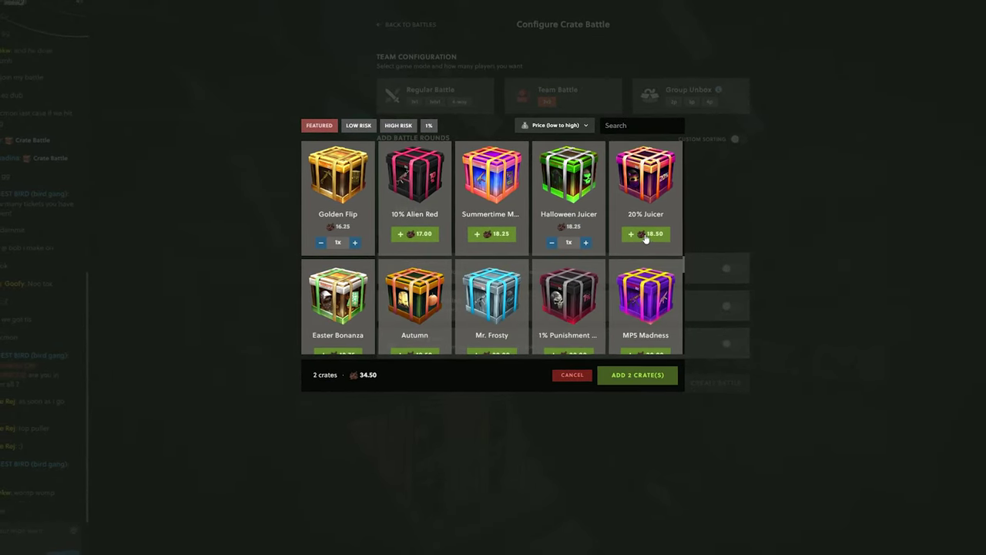
click(636, 374)
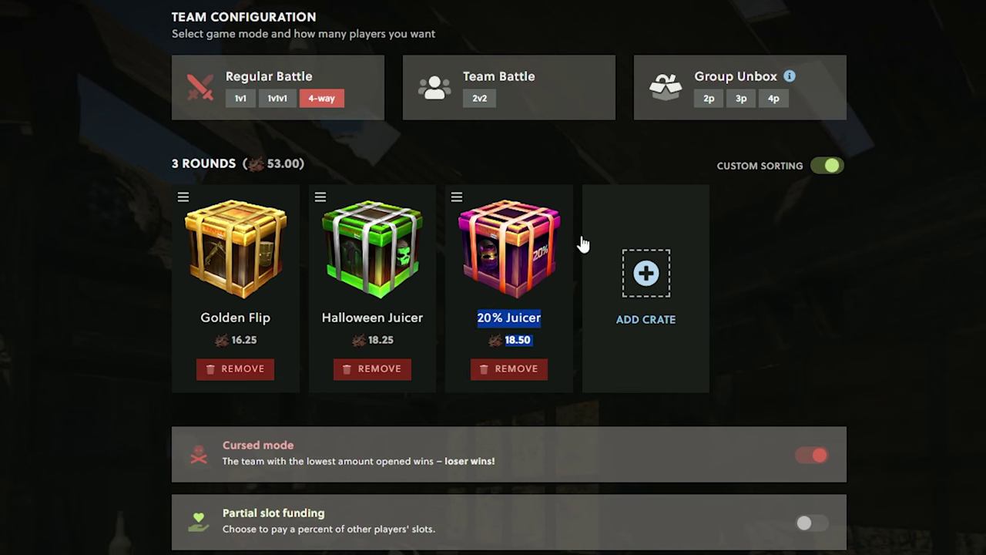
Step: Put 20% Juicer first and Golden Flip last, then create the cursed battle
drag(484, 224, 310, 223)
drag(398, 223, 484, 223)
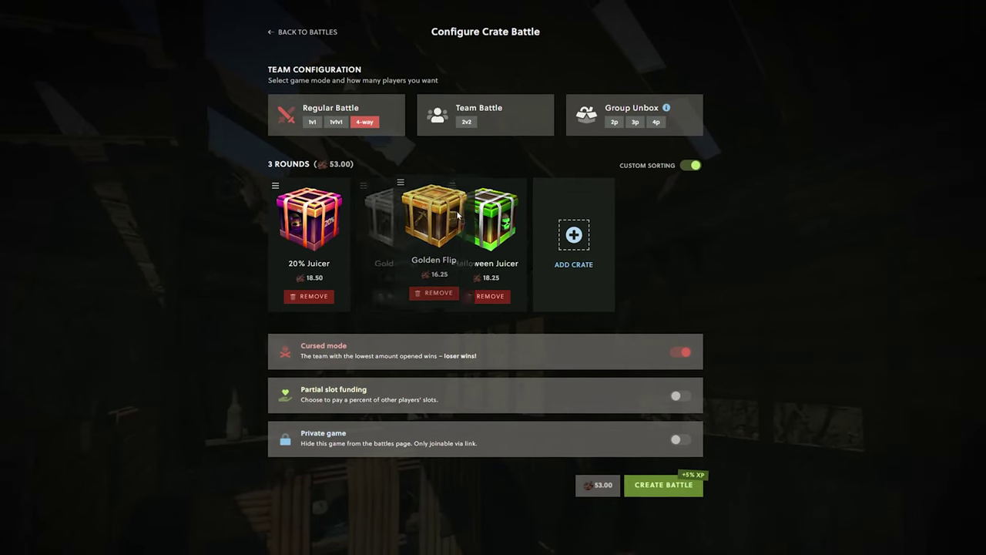
click(656, 483)
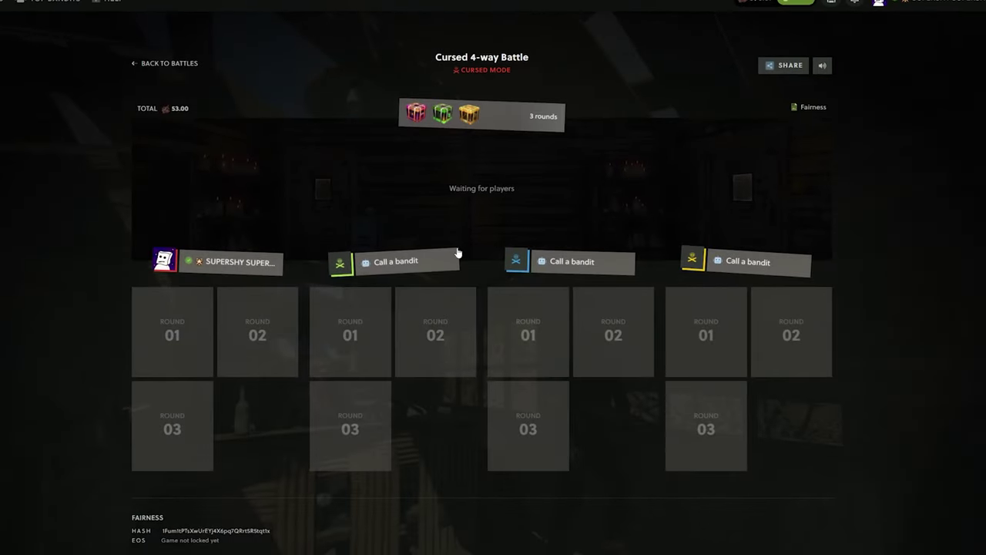
Step: Fill the empty seats with bots, let all three rounds finish, and return to the battles list
click(457, 260)
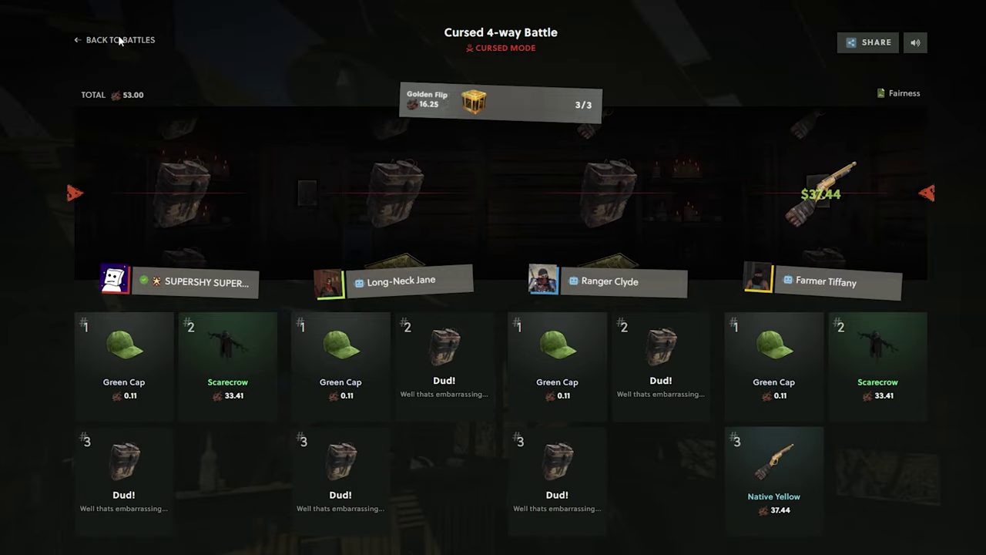
click(120, 40)
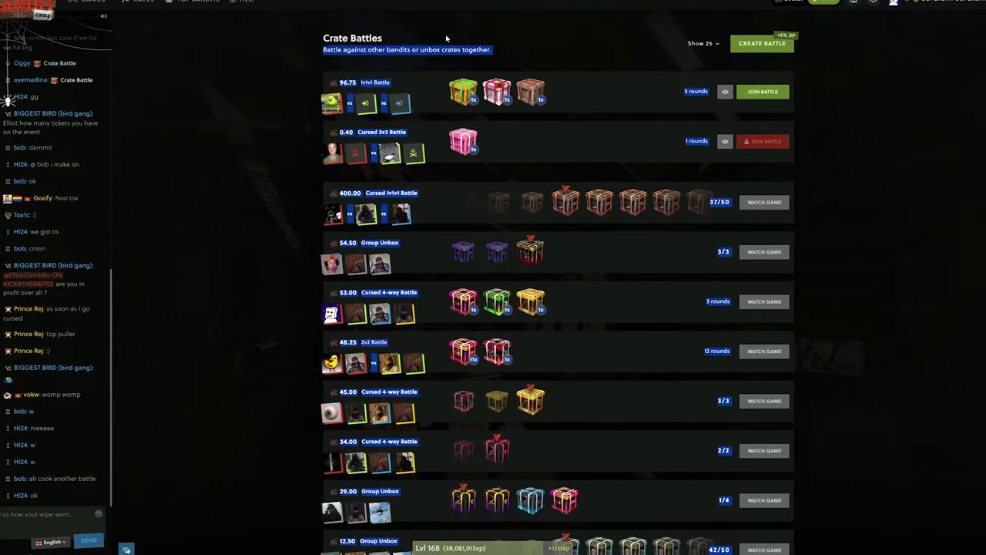
Step: Join the 96.75 1v1v1 battle, view the Limited Halloween 2 crate, and return to battles
click(763, 91)
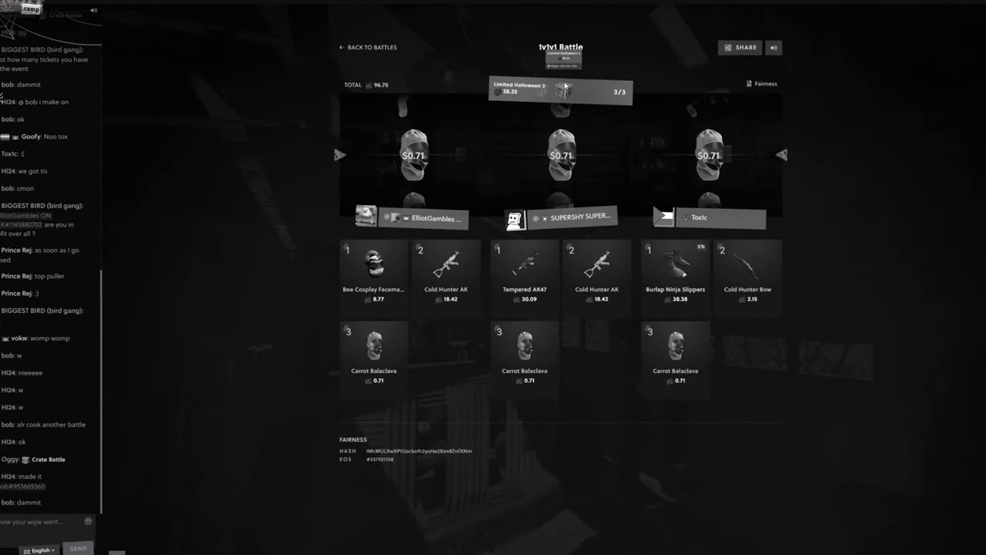
click(599, 84)
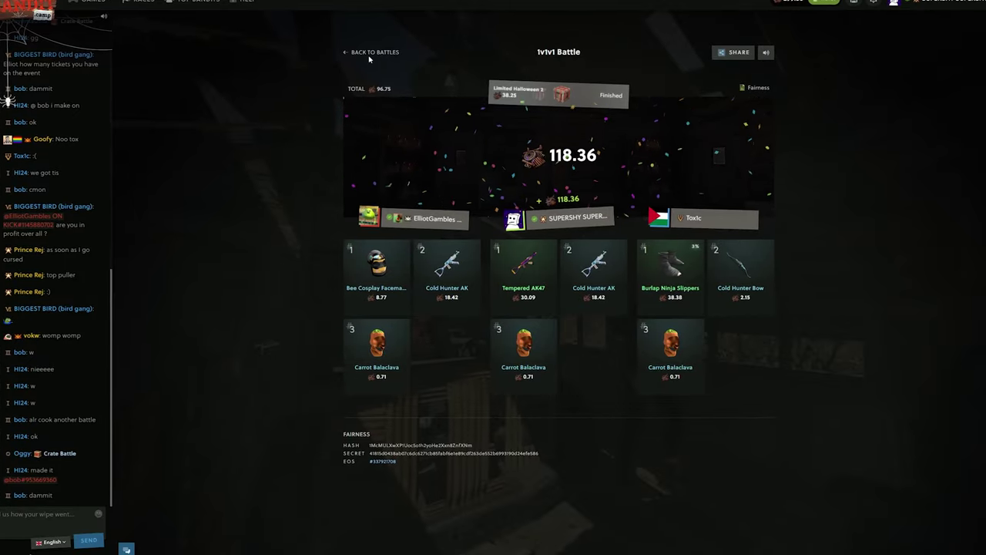
click(373, 53)
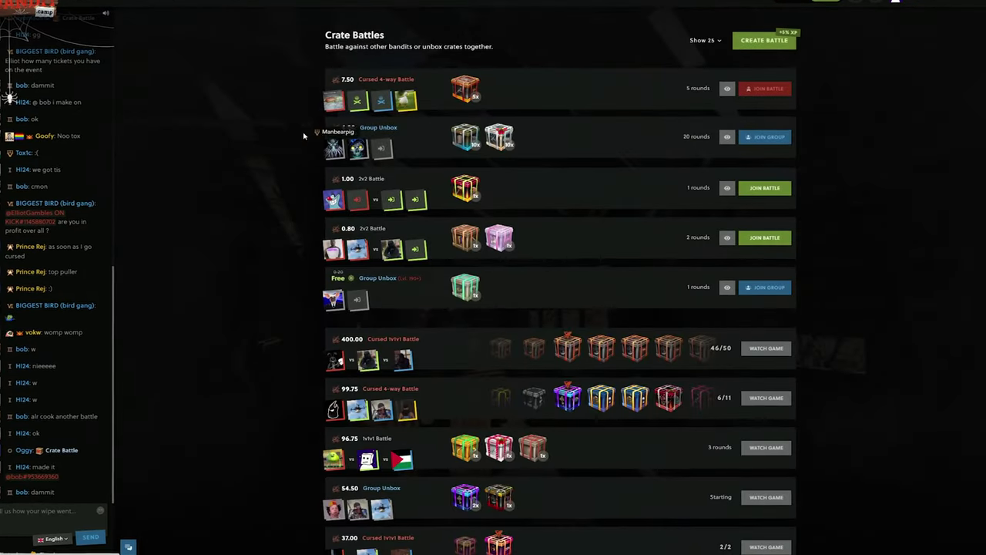
Step: Start a 4-way battle with 5% Dream and Black & White crates, raising the Black & White count
click(765, 40)
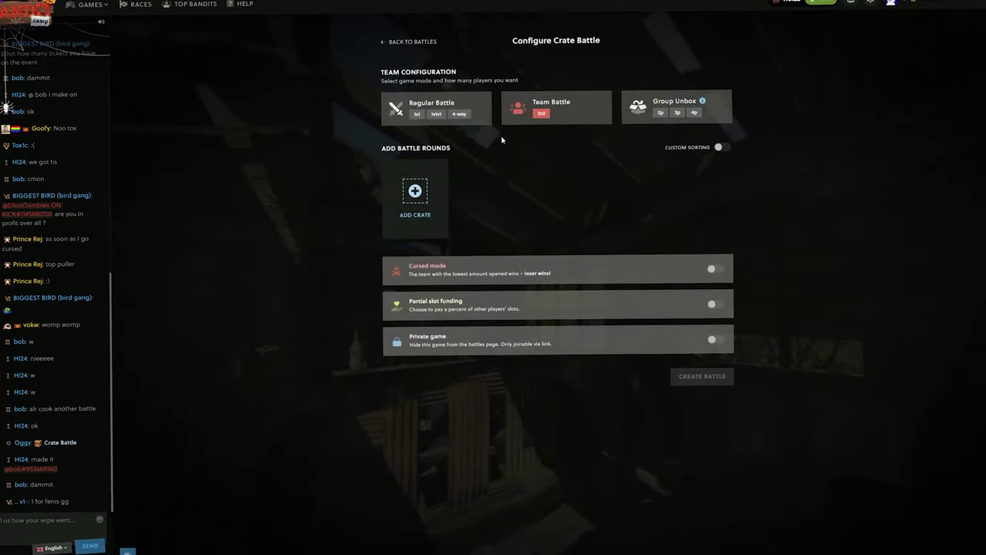
click(415, 191)
scroll(501, 231, down, 5)
scroll(508, 208, down, 2)
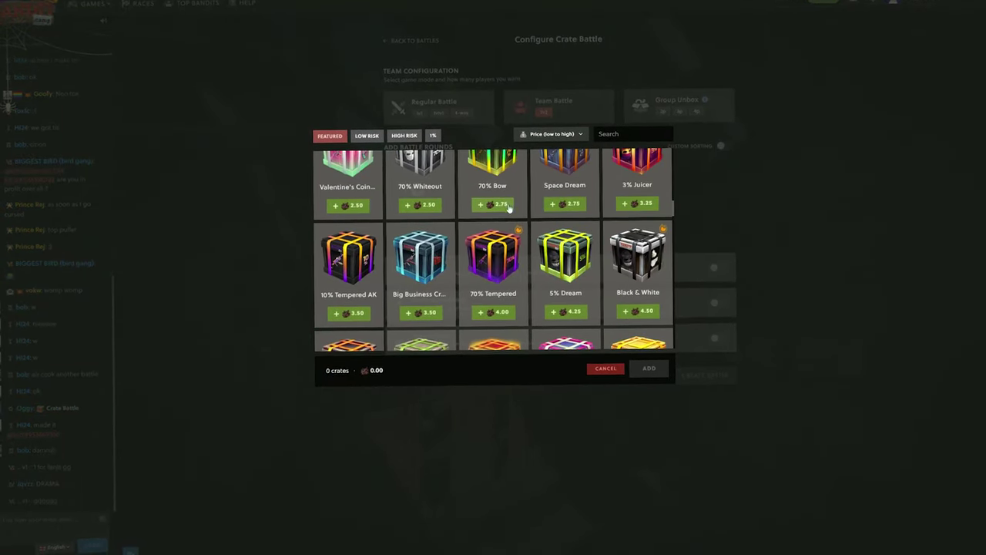
scroll(508, 208, up, 3)
scroll(509, 208, down, 3)
scroll(509, 208, down, 2)
click(565, 229)
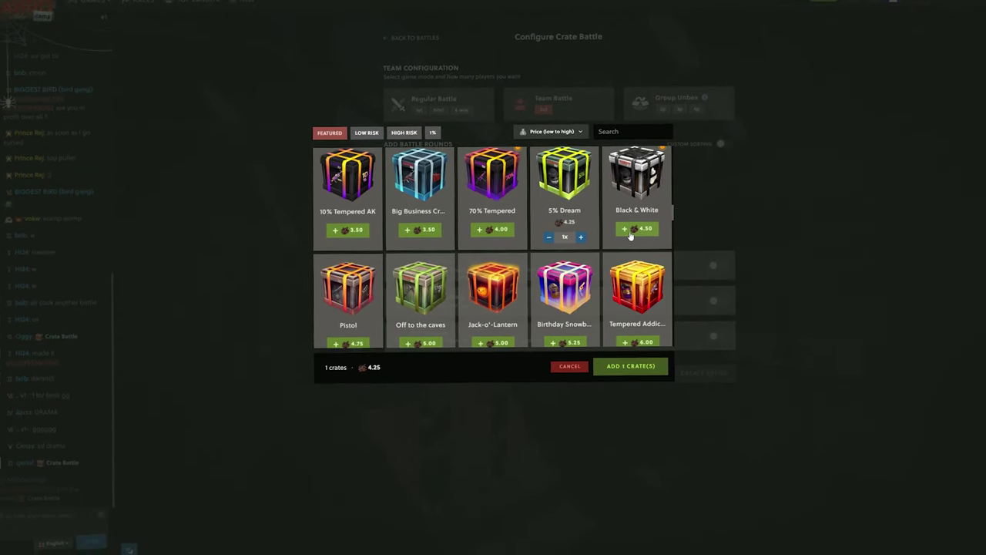
click(630, 229)
scroll(601, 231, down, 2)
scroll(555, 227, down, 2)
scroll(524, 224, down, 2)
scroll(496, 220, down, 1)
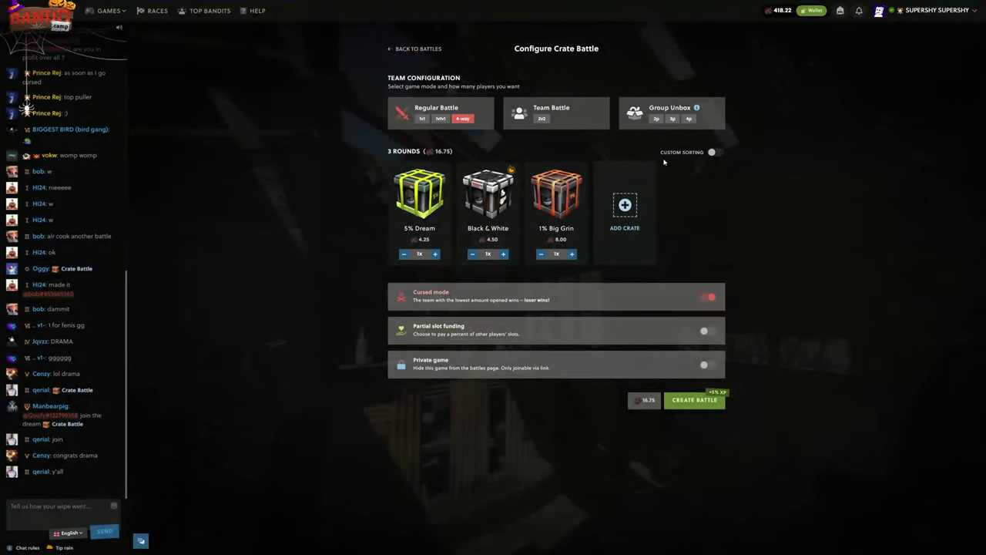
click(504, 253)
click(504, 253)
click(504, 253)
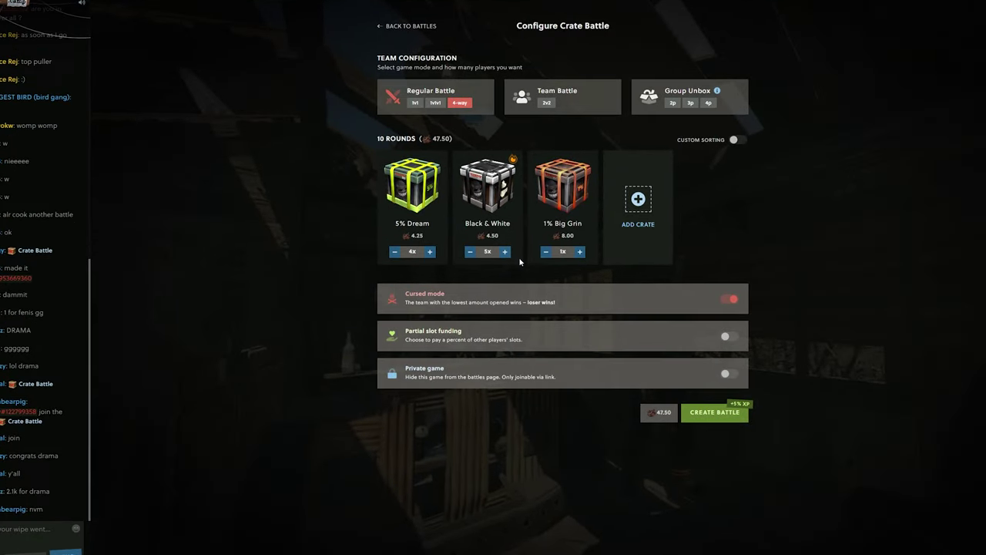
Step: Create the 52.00 cursed battle and preview crate contents, including Black & White, during the rounds
click(716, 414)
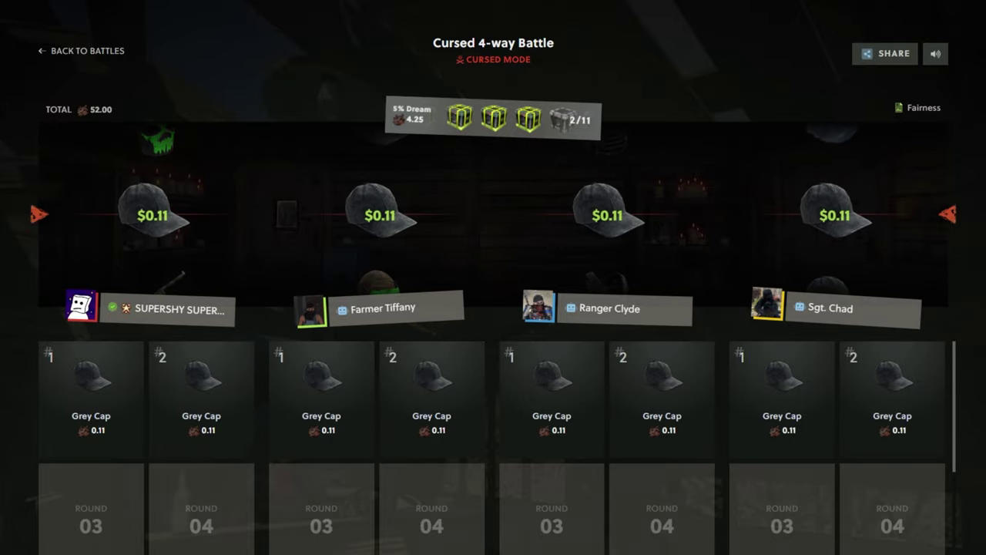
right_click(443, 133)
click(405, 147)
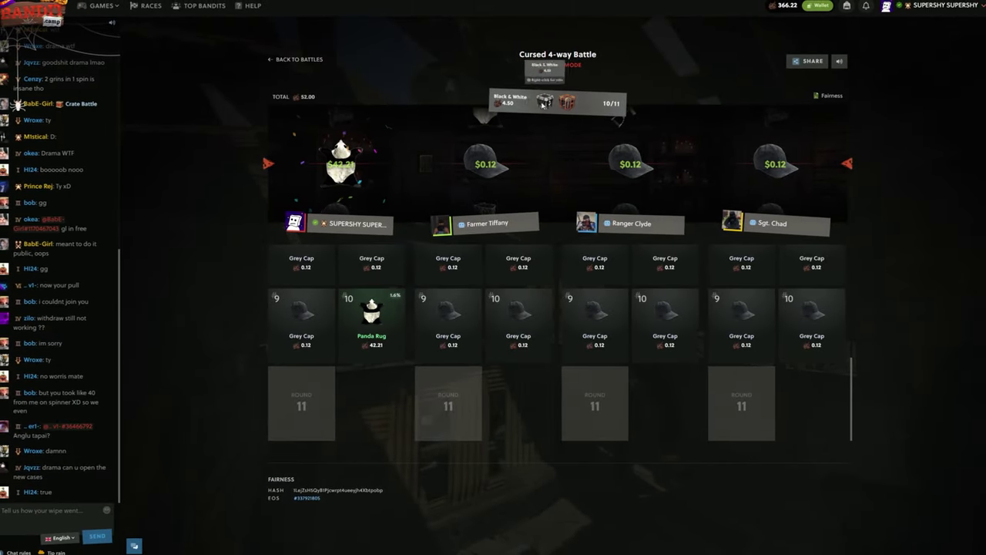
right_click(543, 105)
click(414, 103)
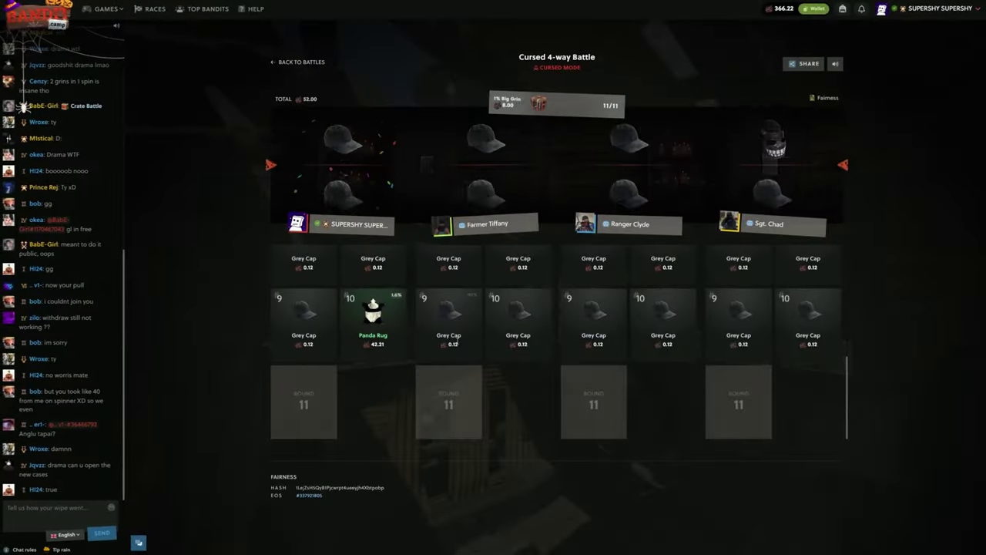
scroll(496, 217, down, 2)
scroll(364, 25, up, 2)
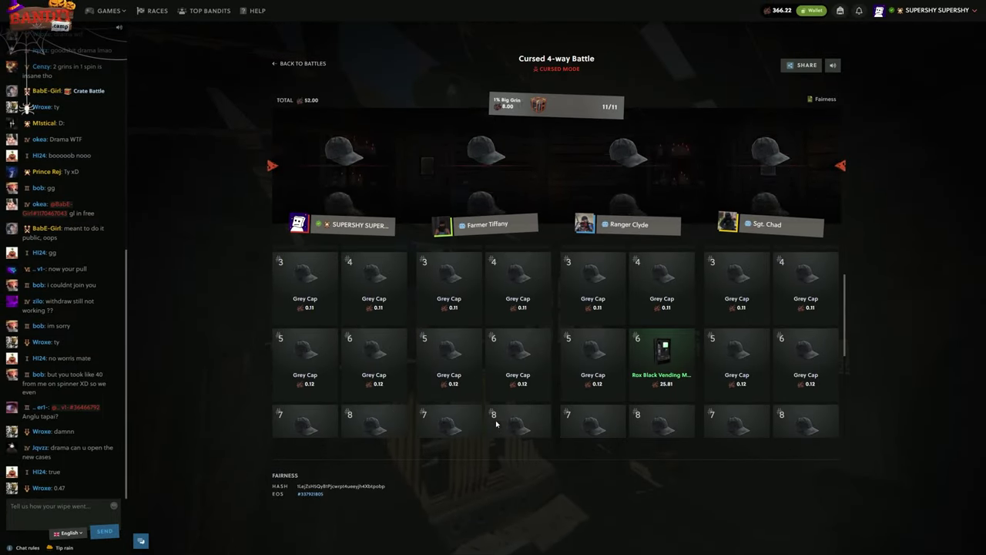
Step: Create the 2v2 battle with 20% Juicer, Spooky Season and Limited Halloween 2, filling three slots with bots
click(295, 66)
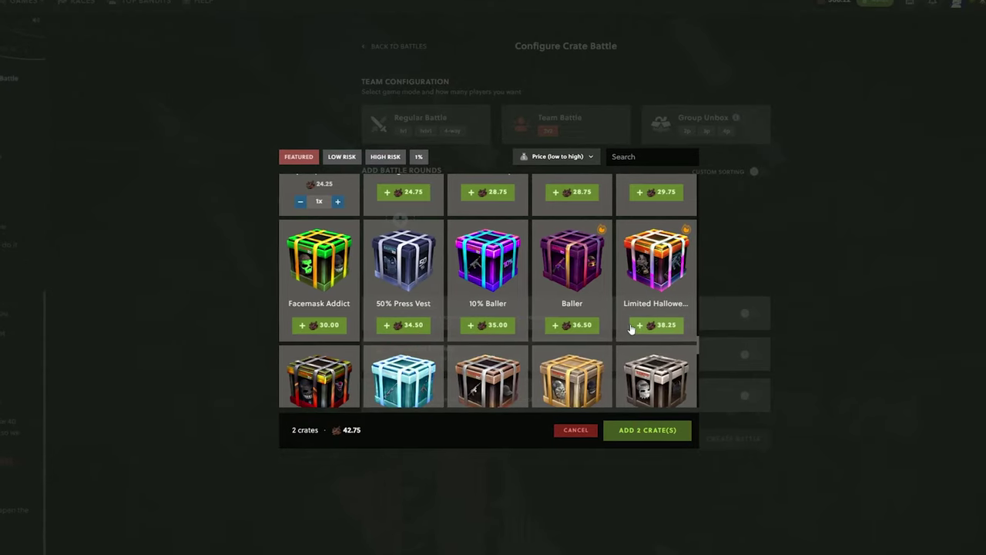
click(638, 434)
click(709, 481)
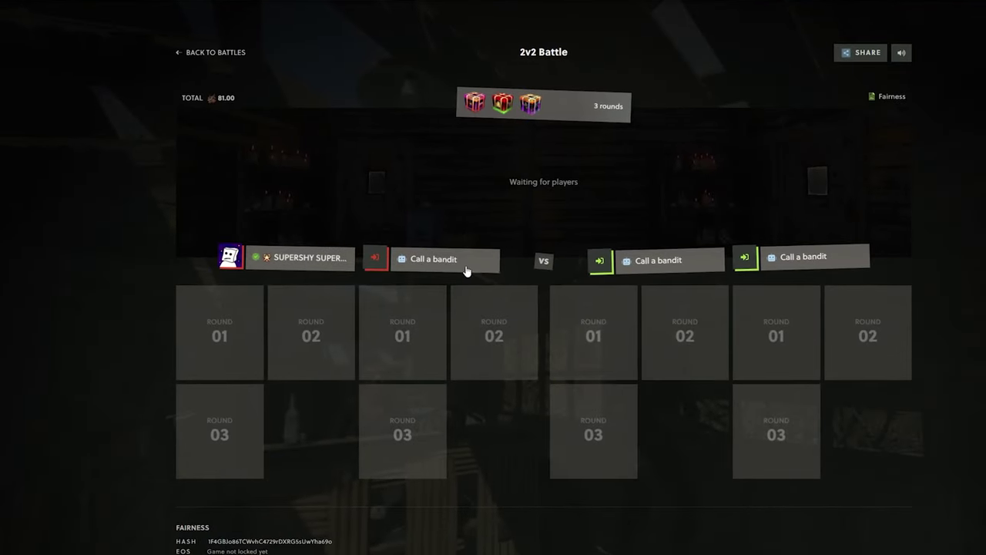
click(466, 270)
click(688, 266)
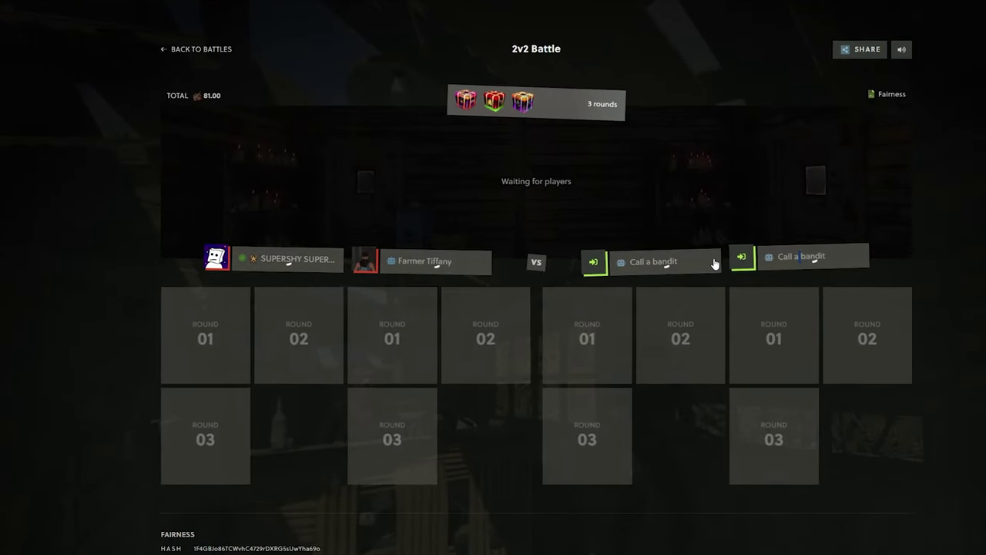
click(771, 256)
Step: Preview the Limited Halloween 2 crate contents twice while the rounds play
click(541, 95)
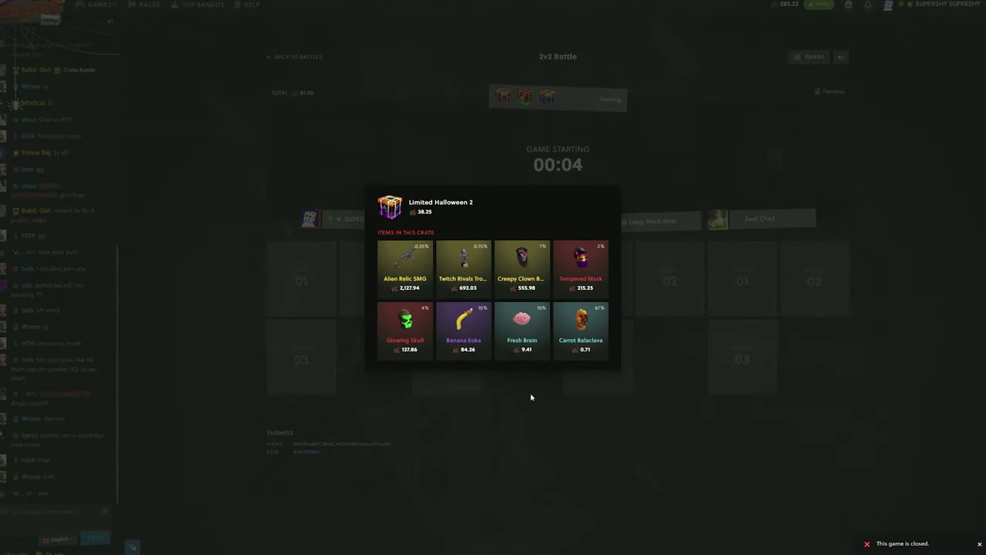
key(Escape)
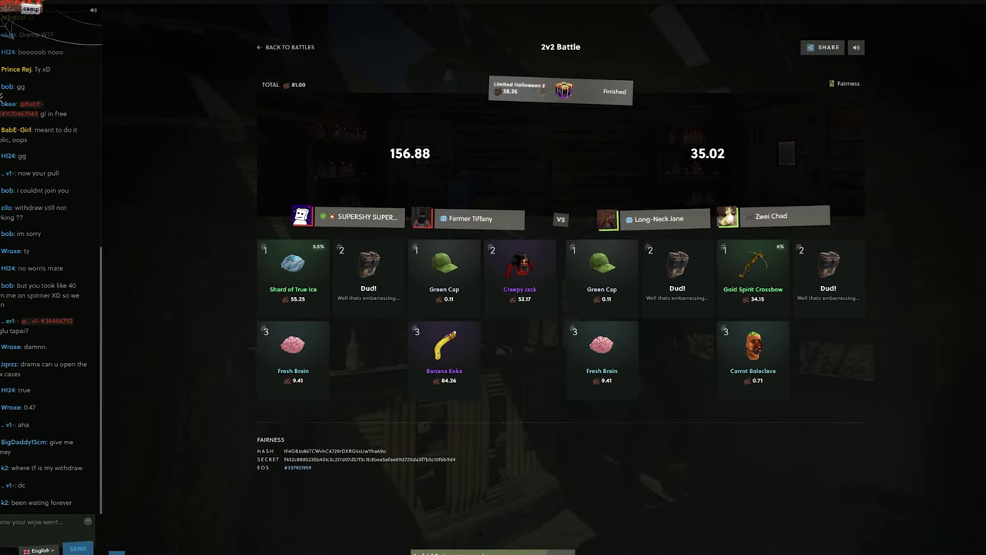
click(563, 91)
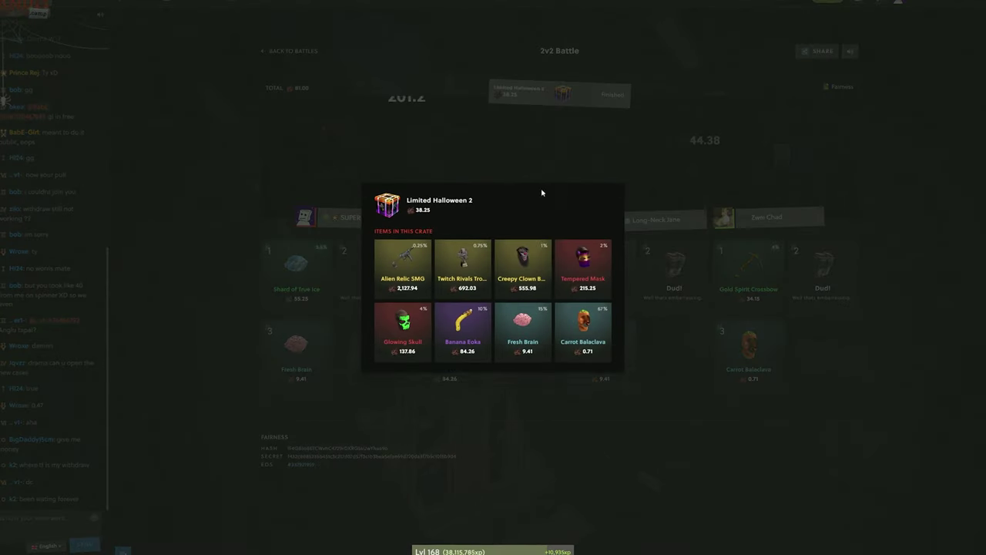
click(547, 436)
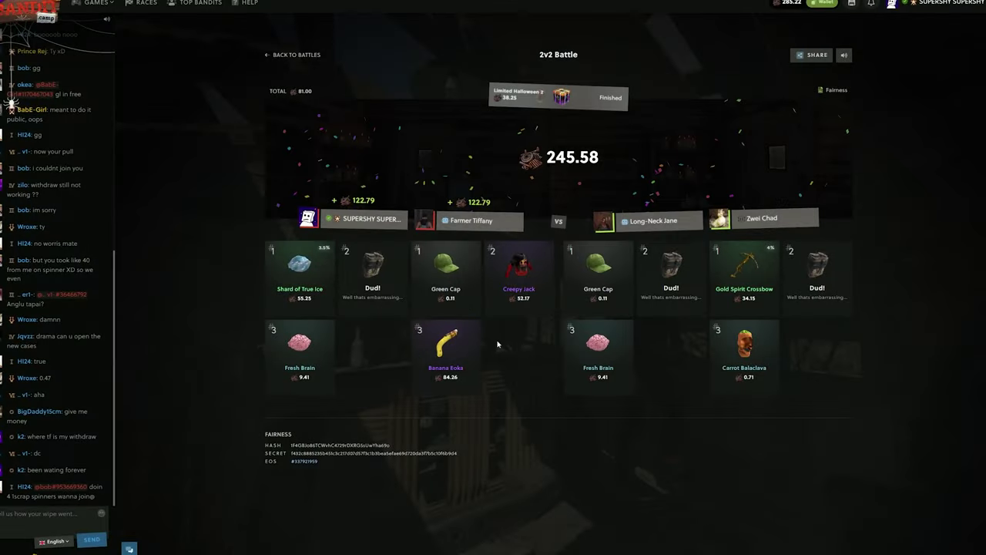
Step: Leave the finished 610.15 2v2 Limited Halloween 2 battle for the Crate Battles list
click(258, 59)
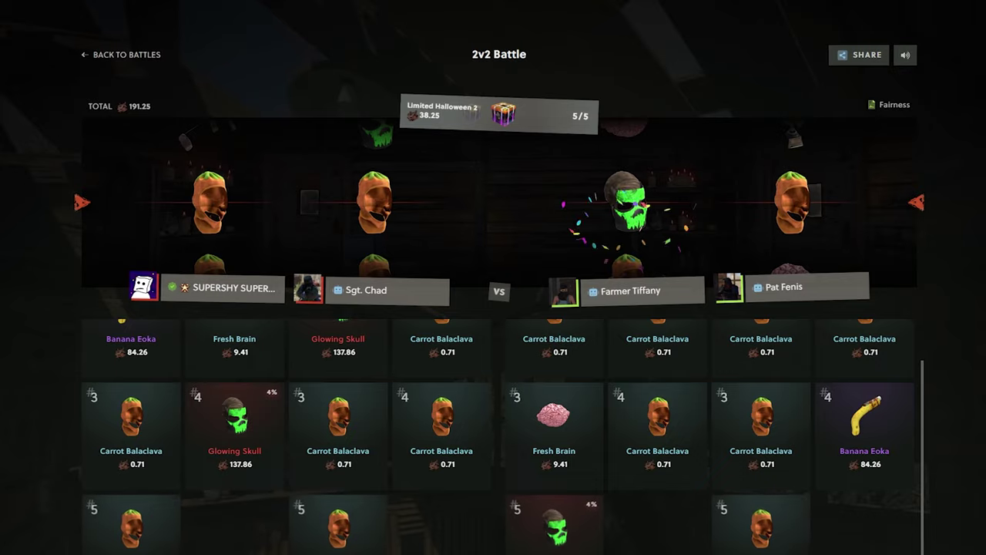
scroll(595, 493, up, 1)
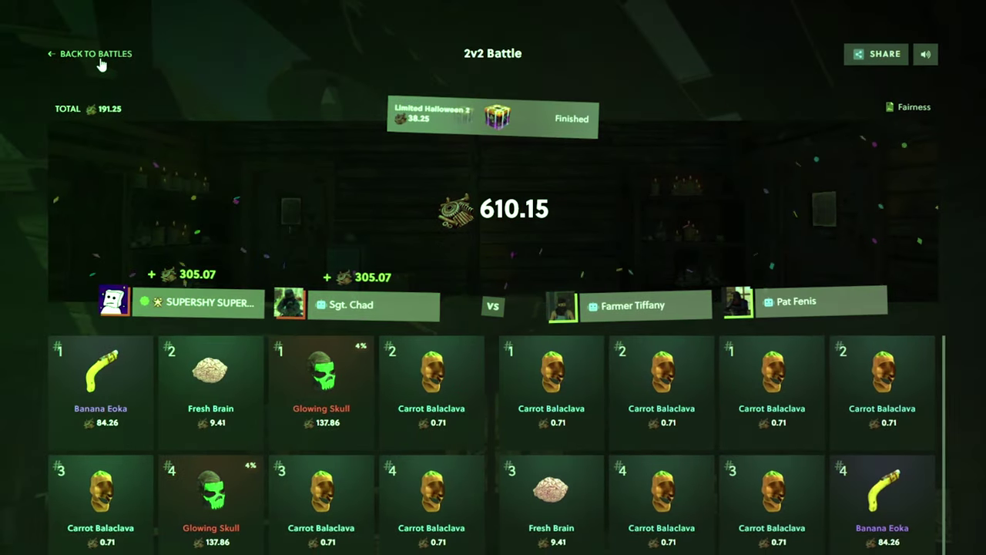
click(100, 49)
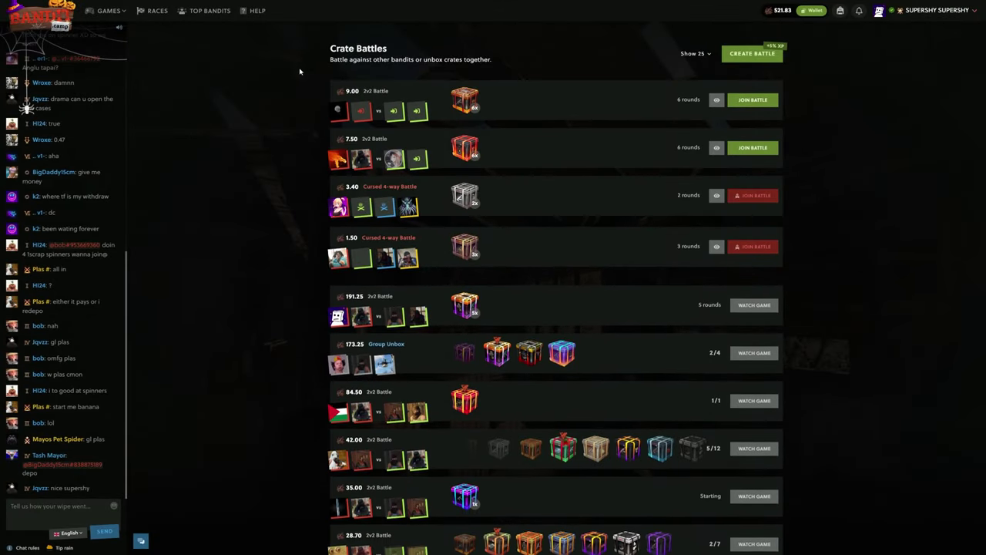
Step: Create a cursed 4-way battle with Mr. Frosty and two 10% Baller crates, then re-create it
click(749, 56)
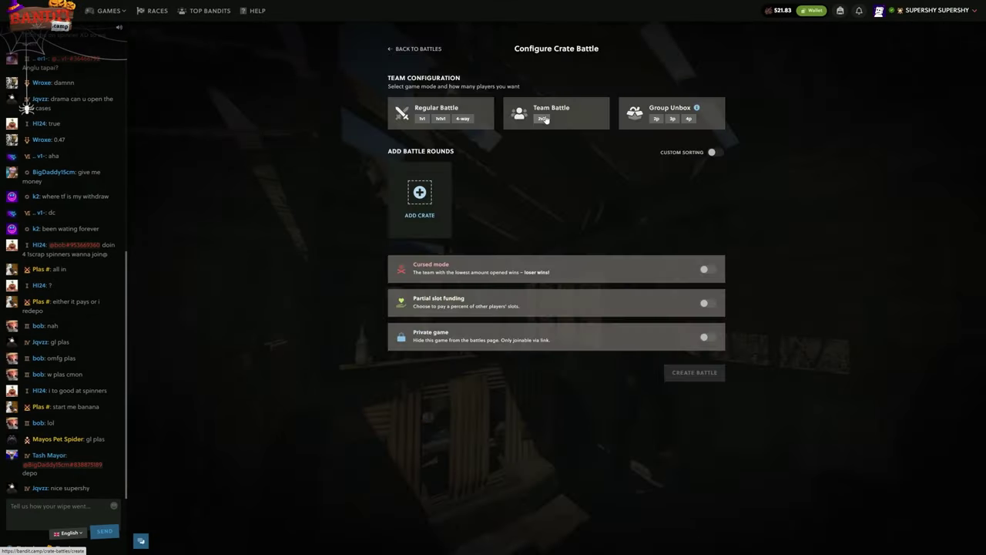
click(420, 192)
scroll(504, 231, down, 5)
scroll(504, 231, down, 5)
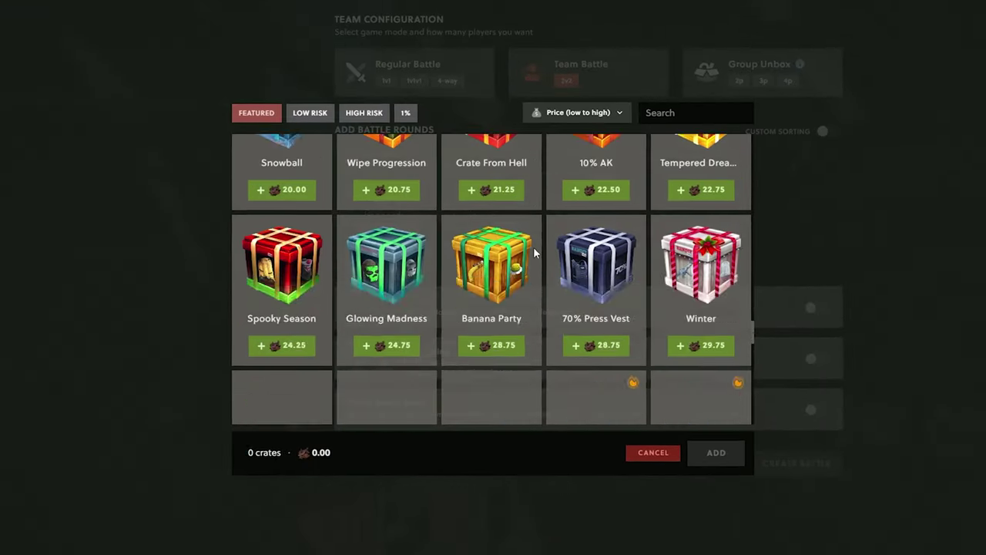
scroll(535, 253, down, 5)
scroll(528, 249, down, 5)
scroll(496, 279, up, 5)
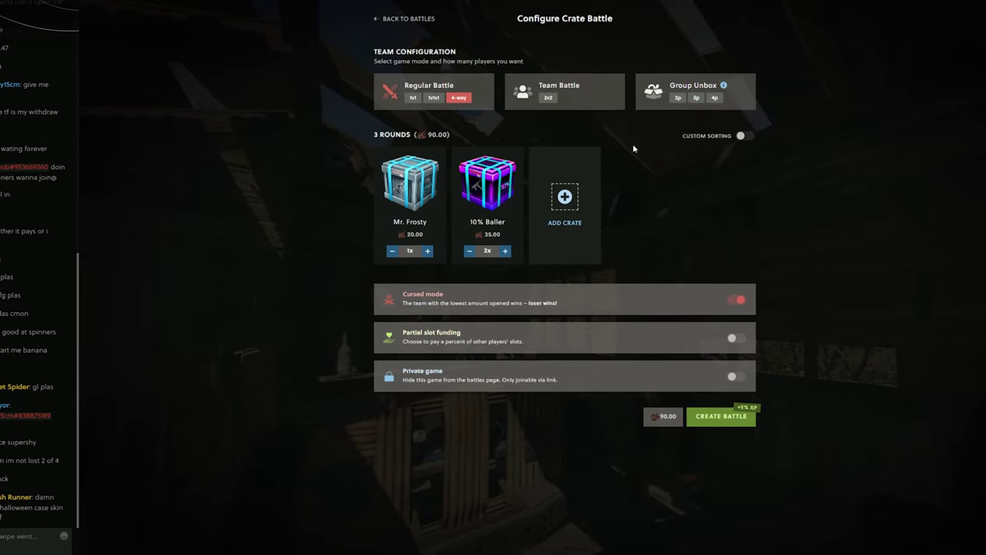
click(717, 414)
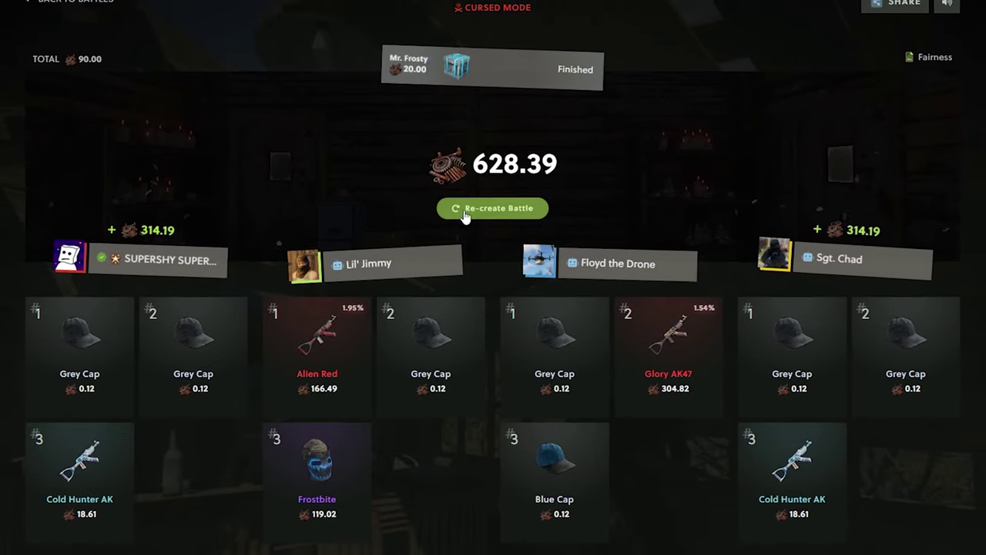
click(465, 212)
click(402, 423)
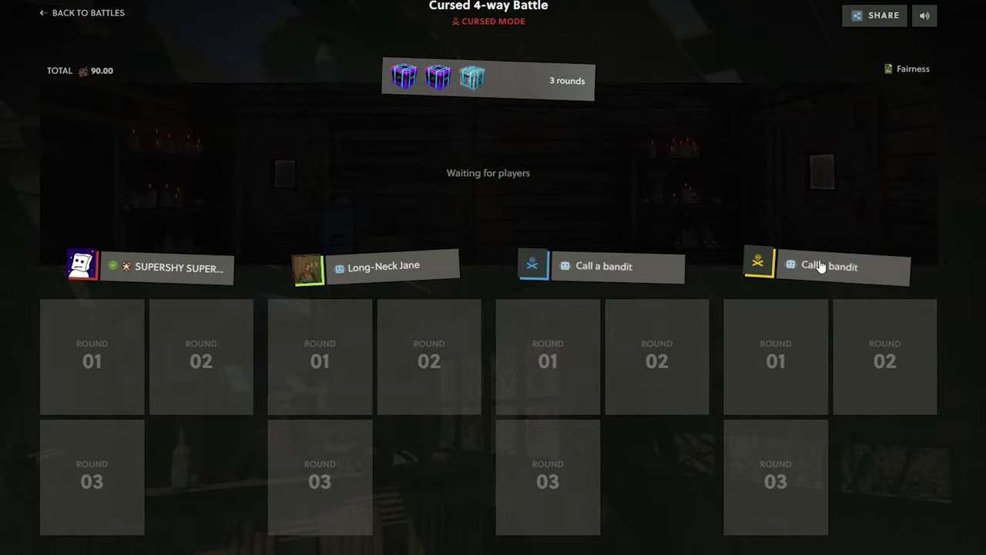
Step: Fill both empty slots of the re-created cursed 4-way battle with bots
click(819, 266)
click(655, 269)
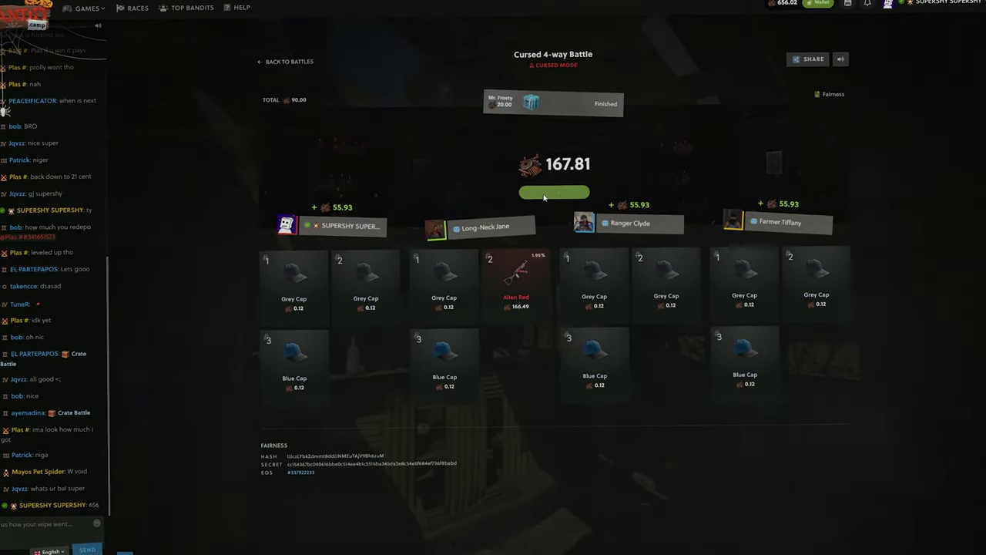
Step: Re-create the finished cursed 4-way Mr. Frosty battle a third time and confirm
click(544, 193)
click(493, 322)
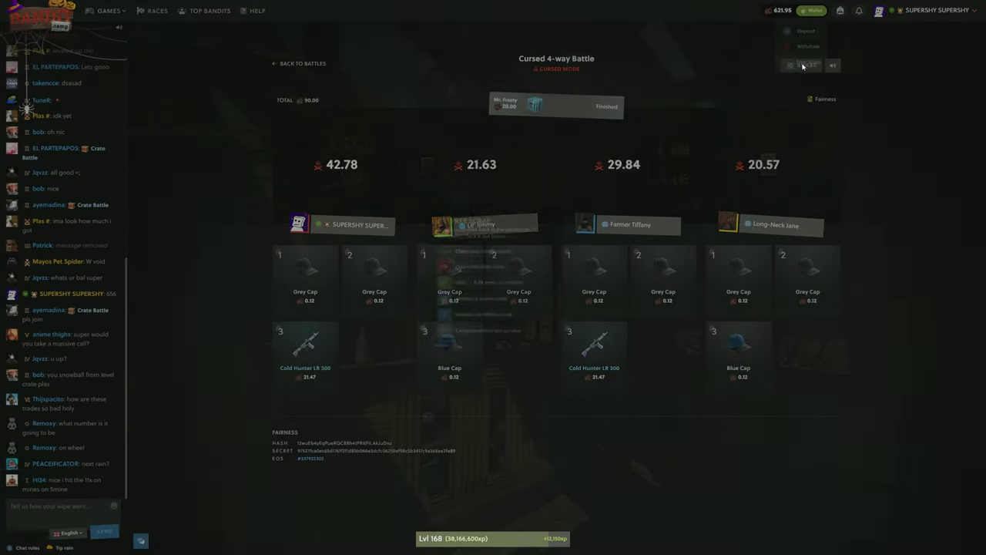
Step: Open the Free Scrap referral code form, select the code field, close the dialog, then open the account menu
click(808, 62)
click(474, 307)
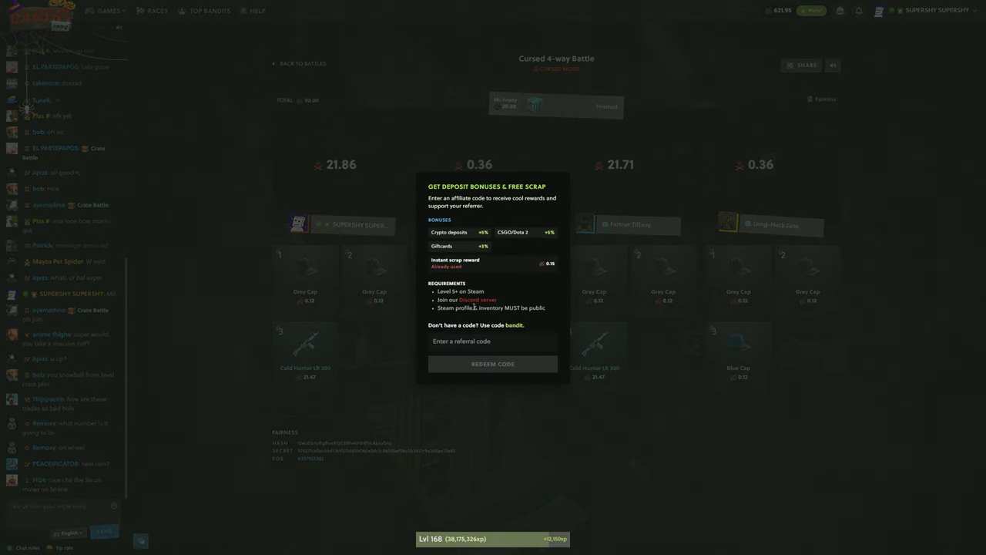
click(466, 337)
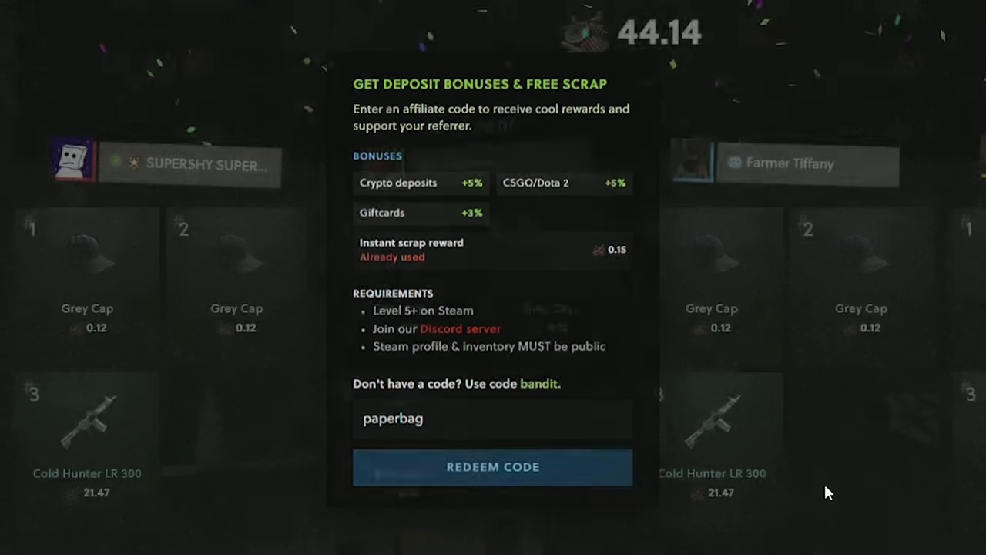
click(825, 488)
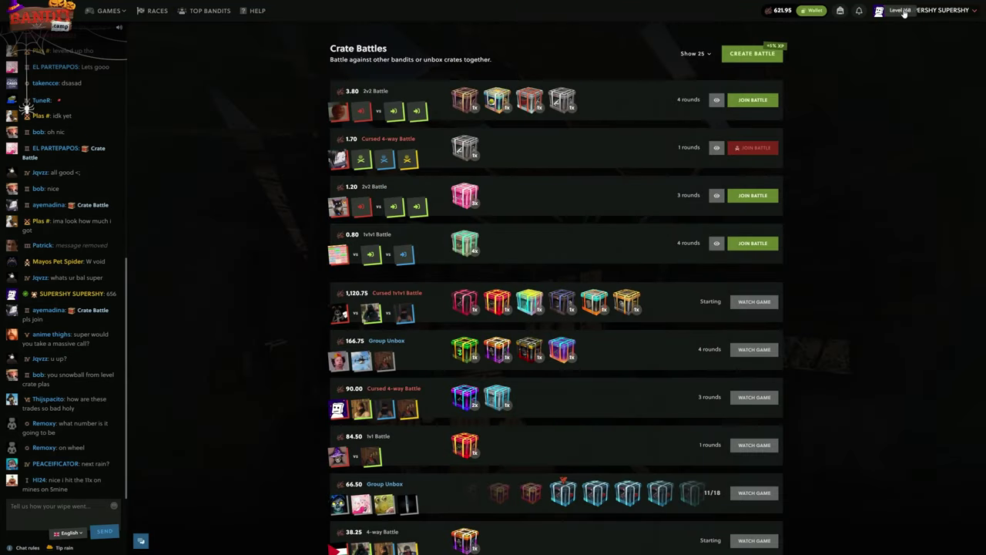
click(910, 12)
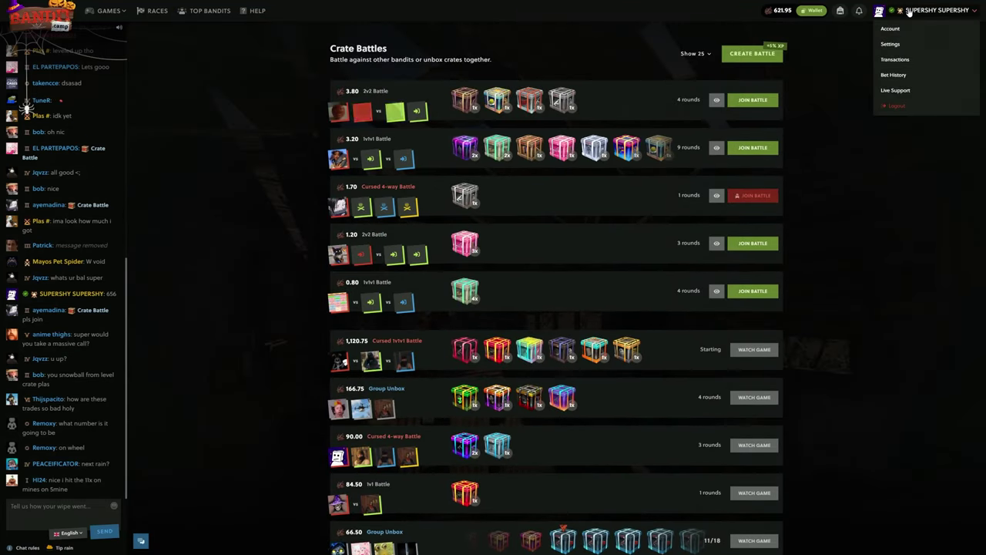